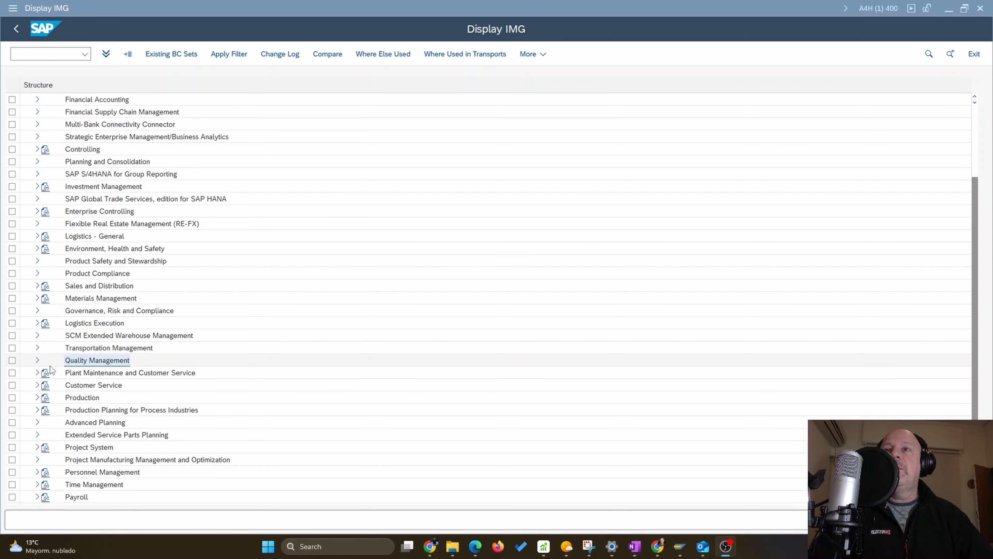
# Open the Setting Up Clients activities under Quality Management > Basic Settings in the IMG
pyautogui.click(37, 360)
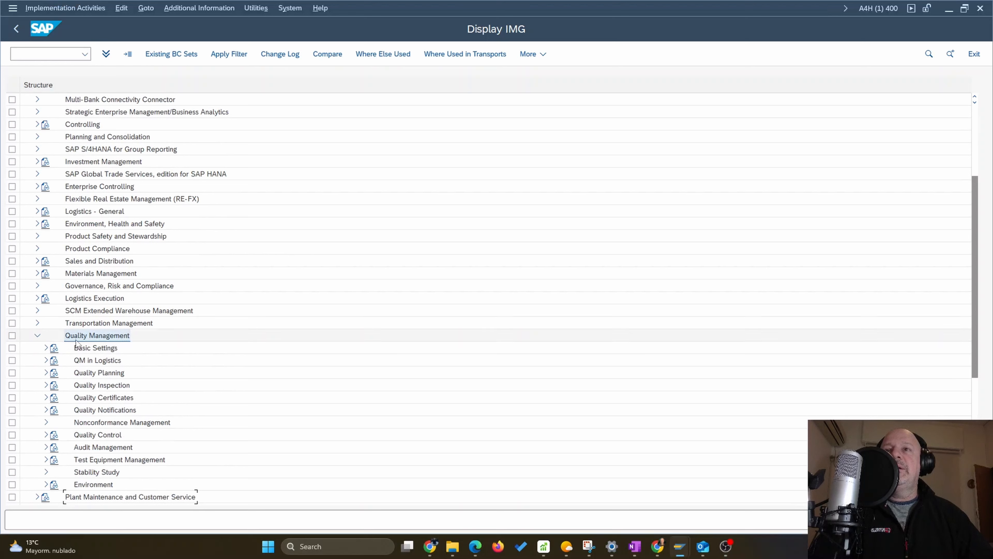
pyautogui.click(45, 348)
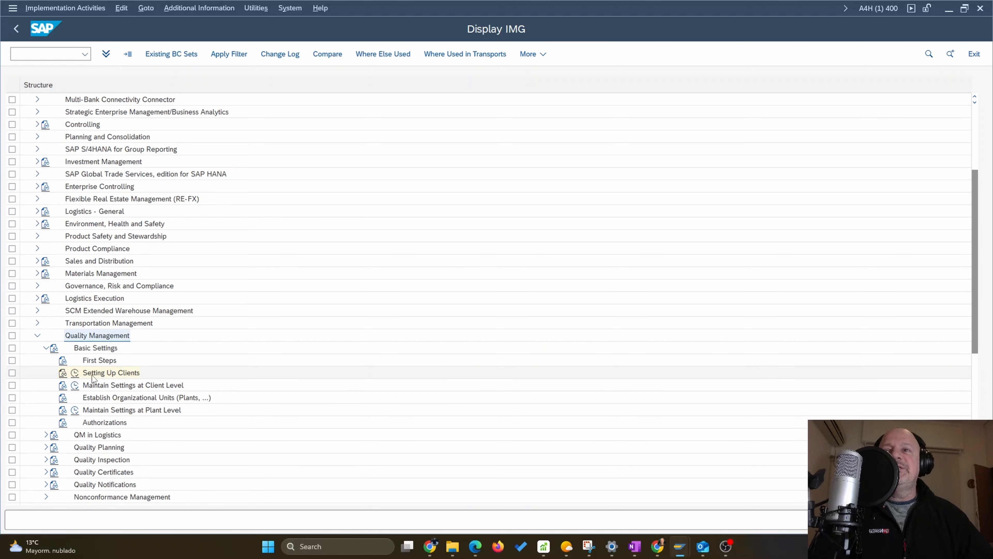
pyautogui.click(75, 374)
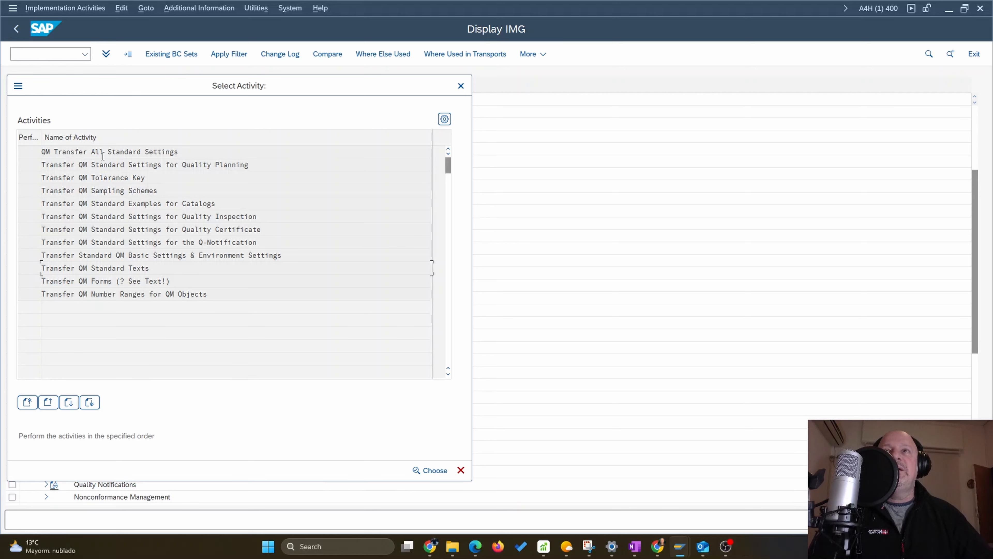
# Run the QM Transfer All Standard Settings and Quality Planning standard-settings transfers, confirming Yes
pyautogui.doubleClick(74, 152)
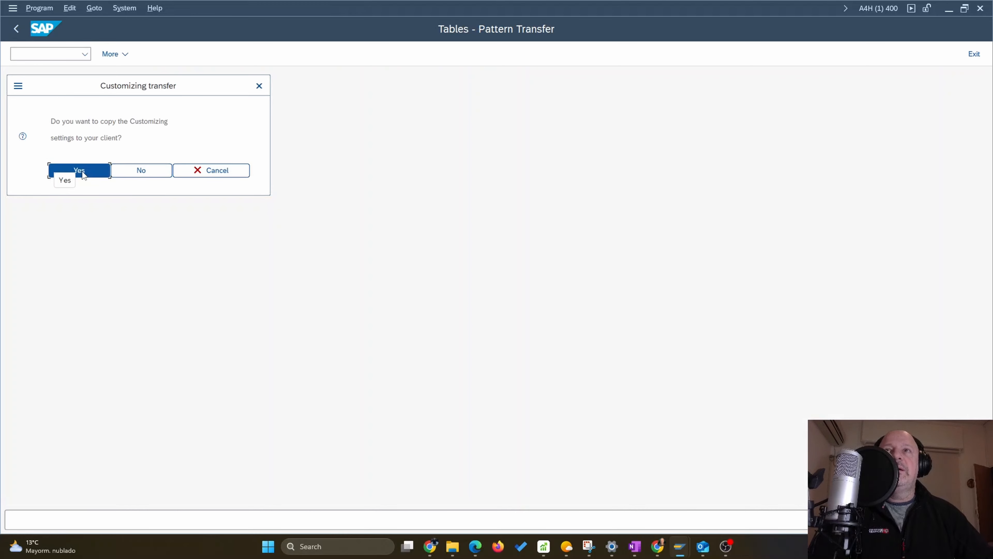
pyautogui.click(82, 171)
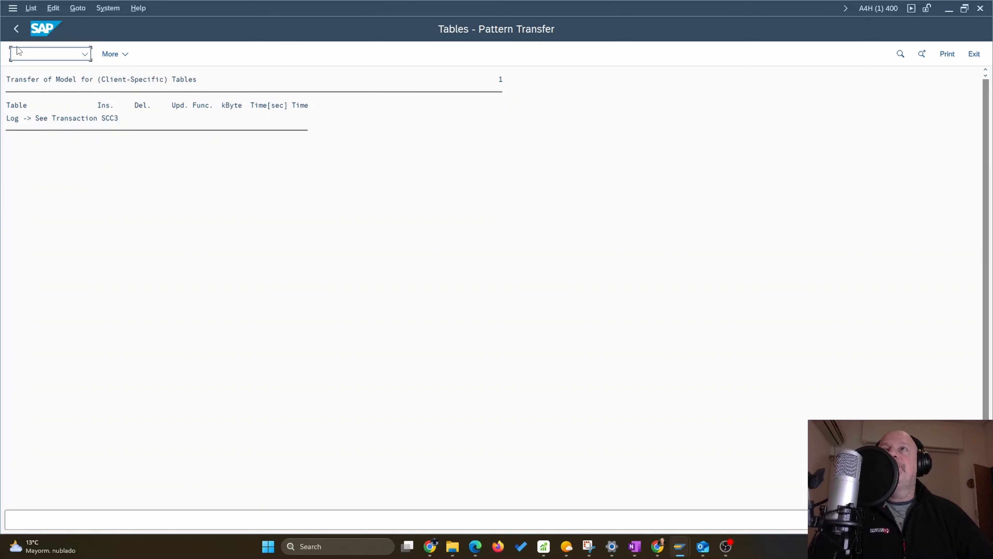
pyautogui.click(16, 28)
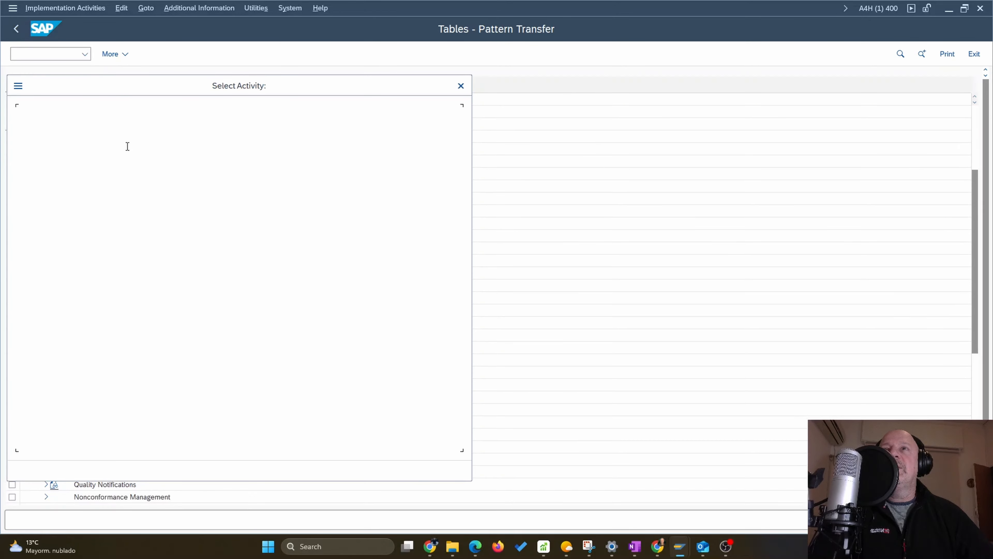
pyautogui.doubleClick(129, 165)
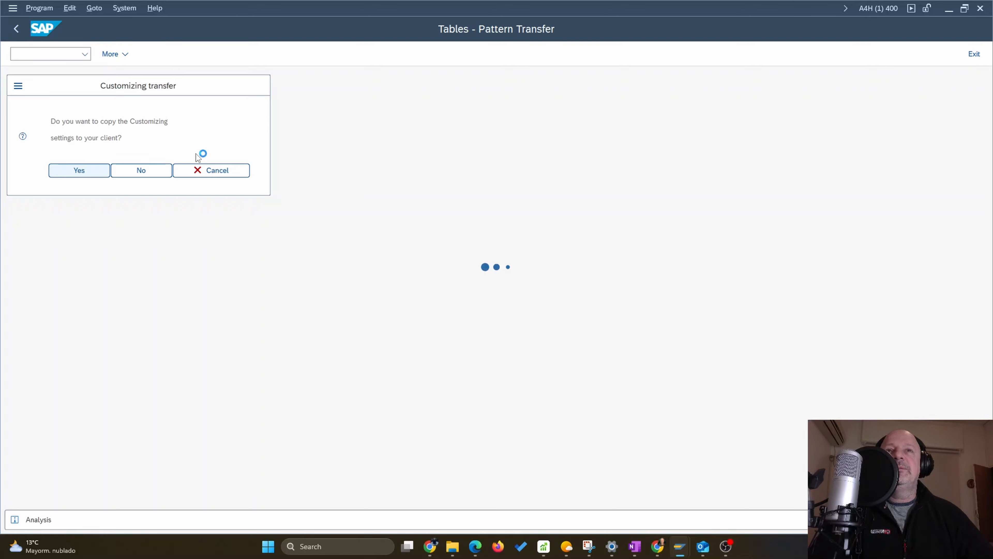
pyautogui.click(16, 28)
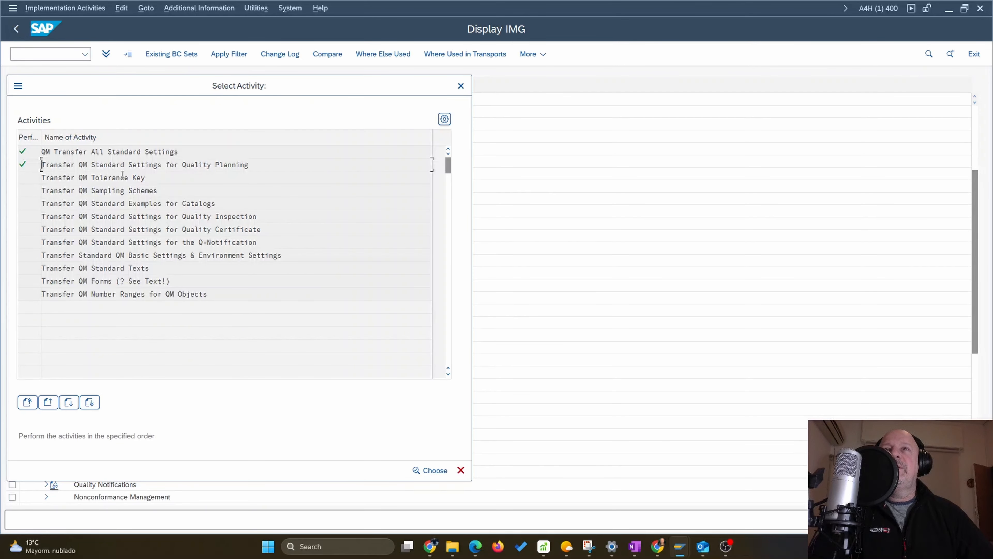
# Transfer the QM Tolerance Key and QM Sampling Schemes settings, confirming each copy to the client
pyautogui.doubleClick(60, 178)
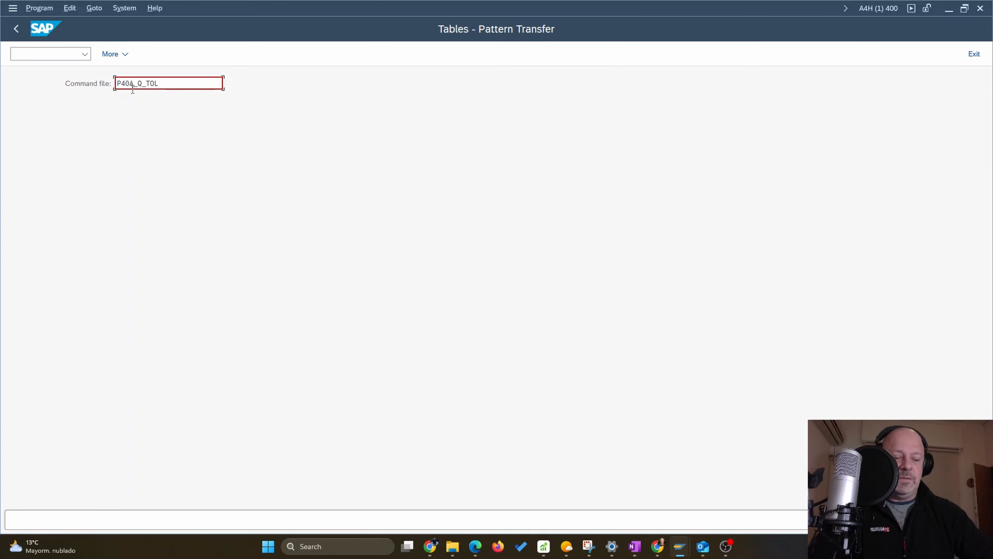
pyautogui.click(203, 255)
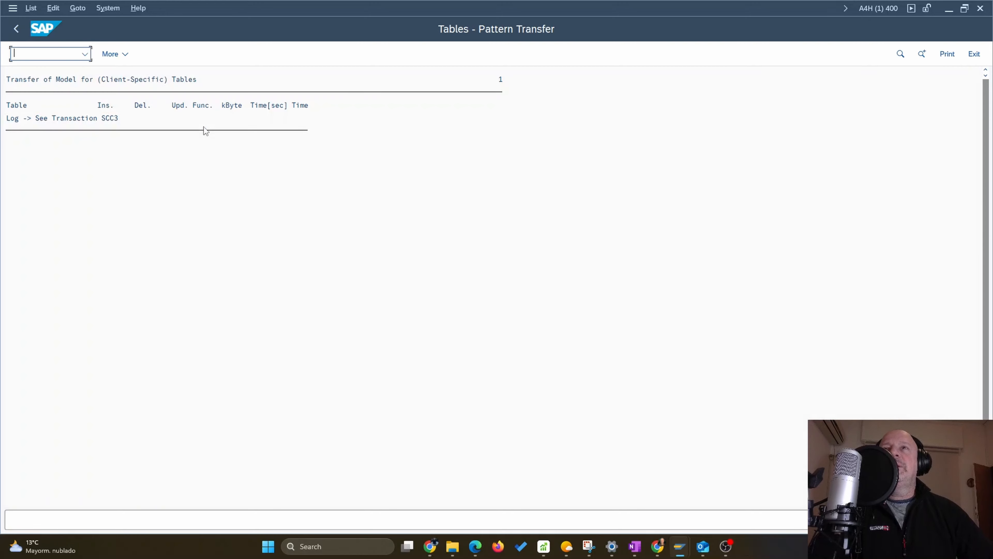
pyautogui.press('F3')
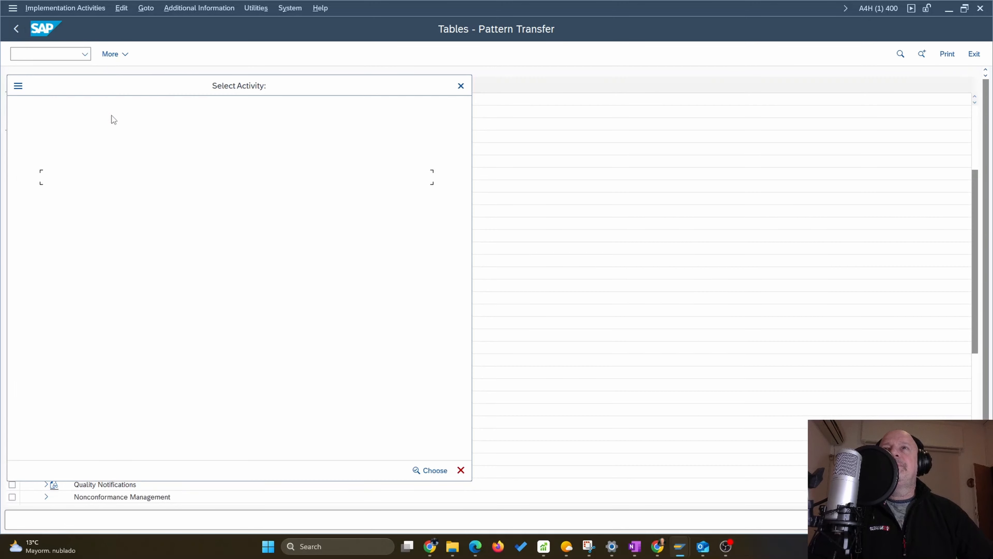
pyautogui.doubleClick(66, 194)
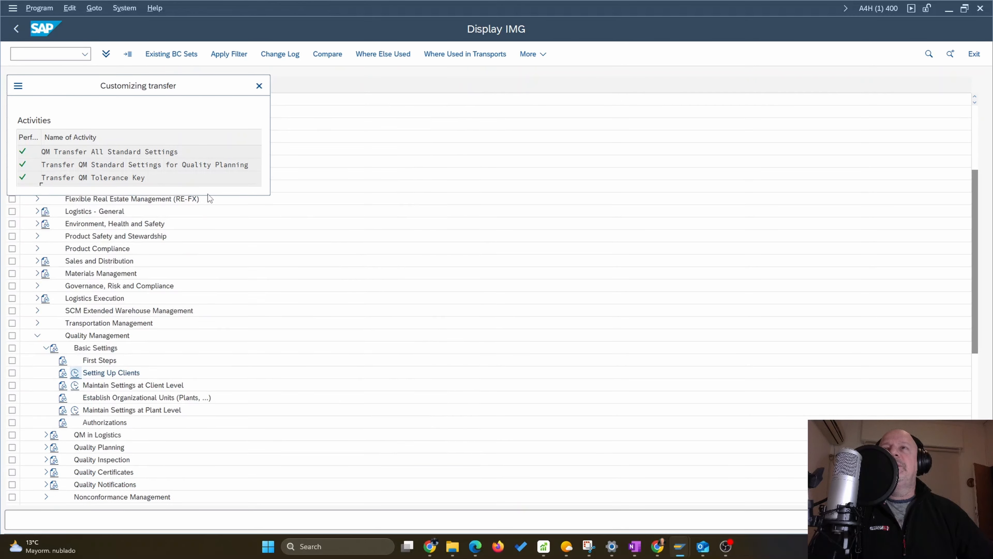
pyautogui.click(89, 174)
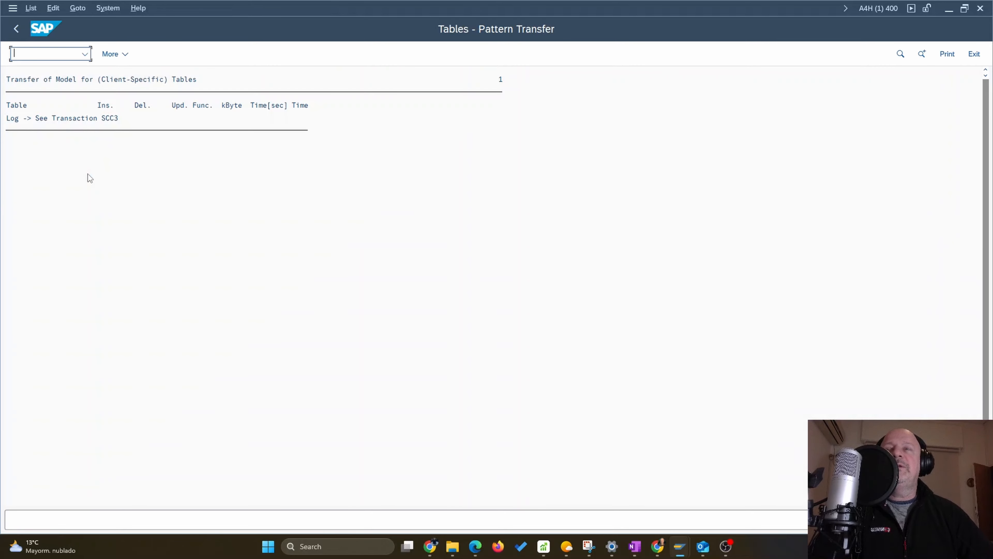
pyautogui.click(16, 28)
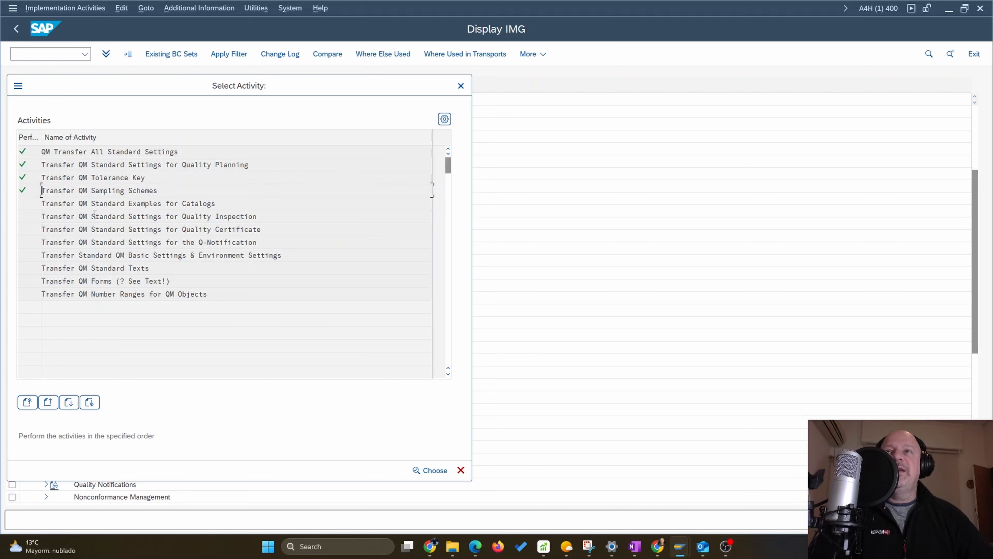
# Transfer the standard catalog examples and Quality Inspection standard settings, confirming each copy
pyautogui.doubleClick(53, 203)
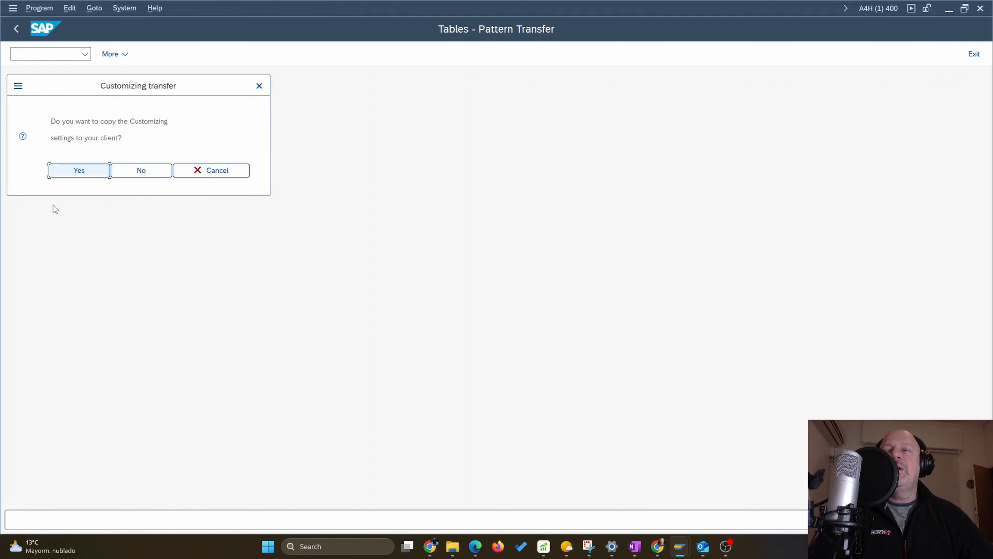
pyautogui.click(89, 175)
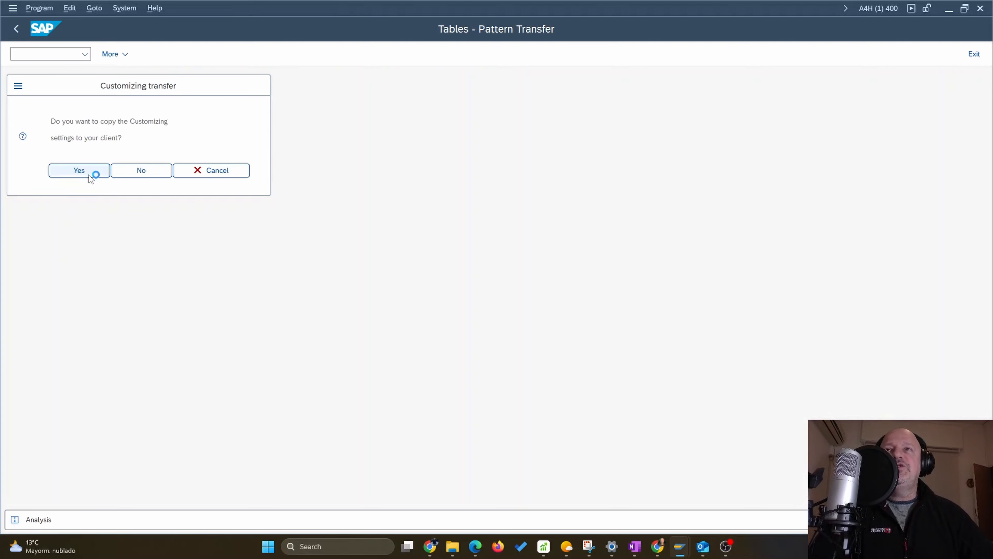
pyautogui.click(16, 31)
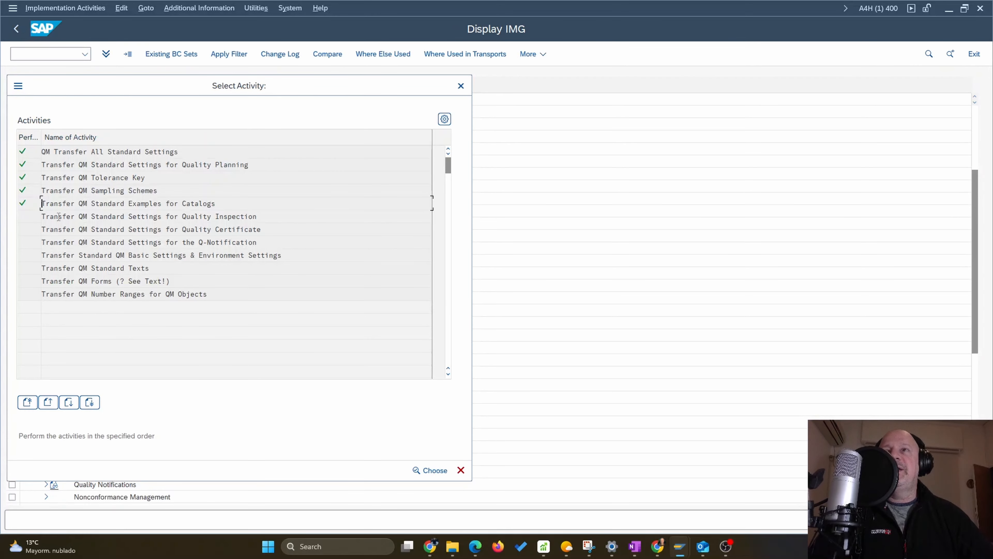
pyautogui.doubleClick(132, 221)
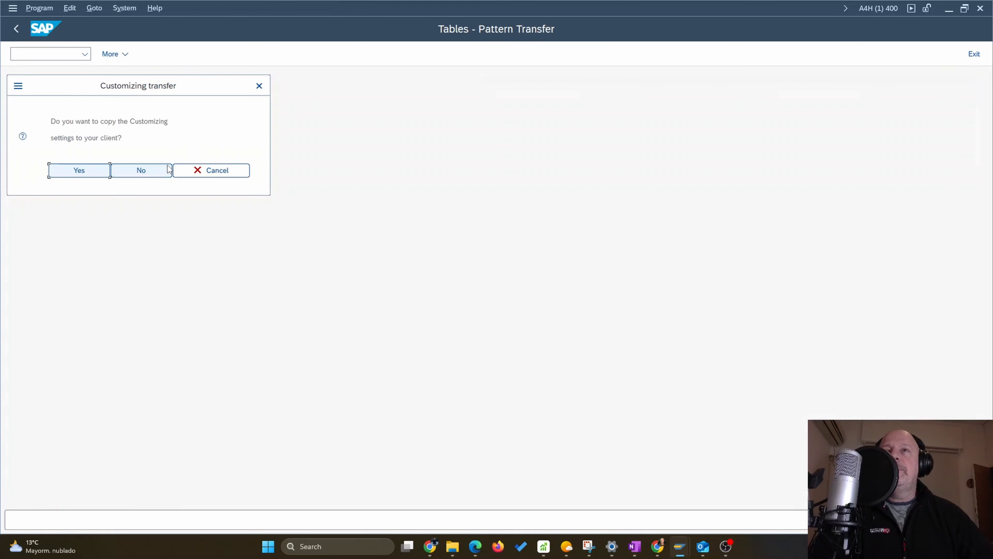
pyautogui.click(86, 171)
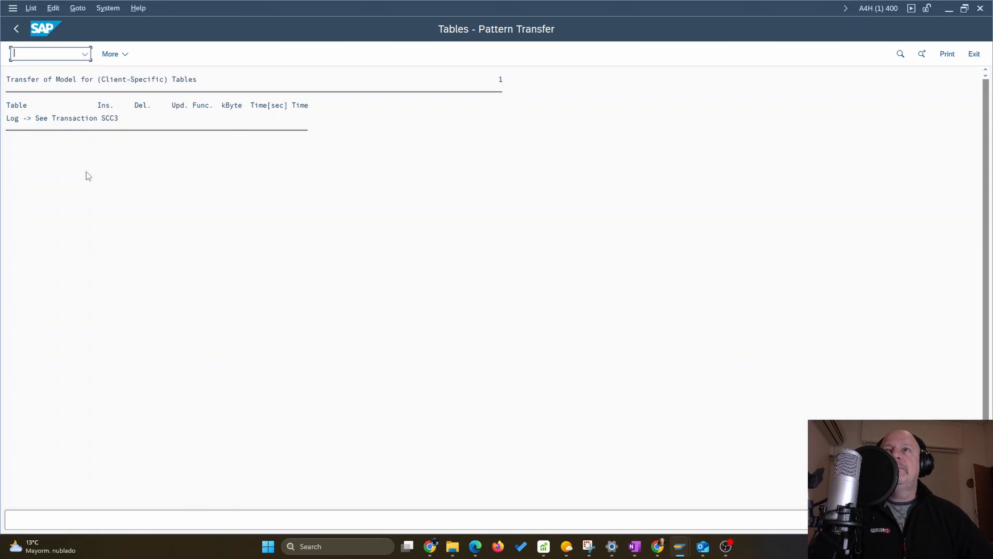
pyautogui.click(17, 34)
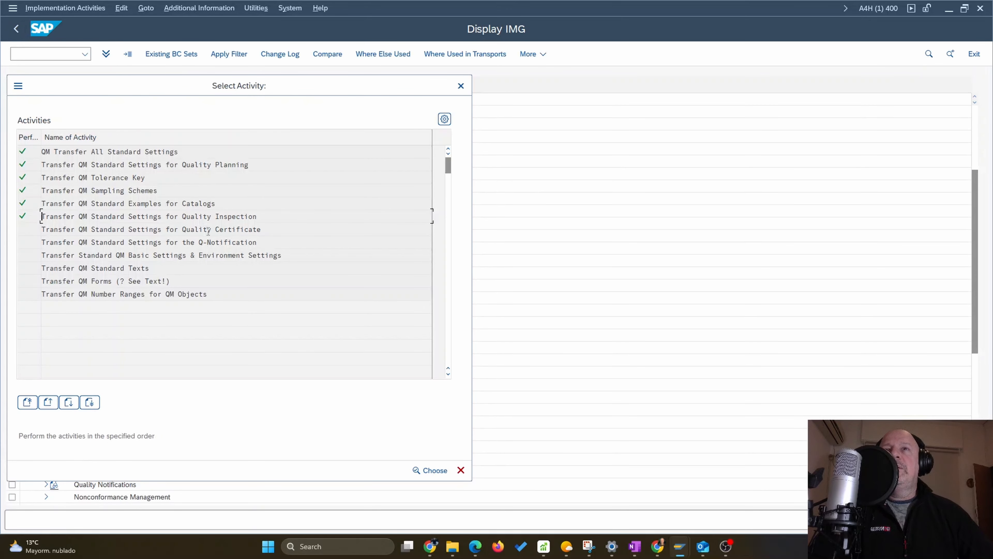
# Run the Quality Certificate, Q-Notification, and basic and environment settings transfers
pyautogui.doubleClick(63, 230)
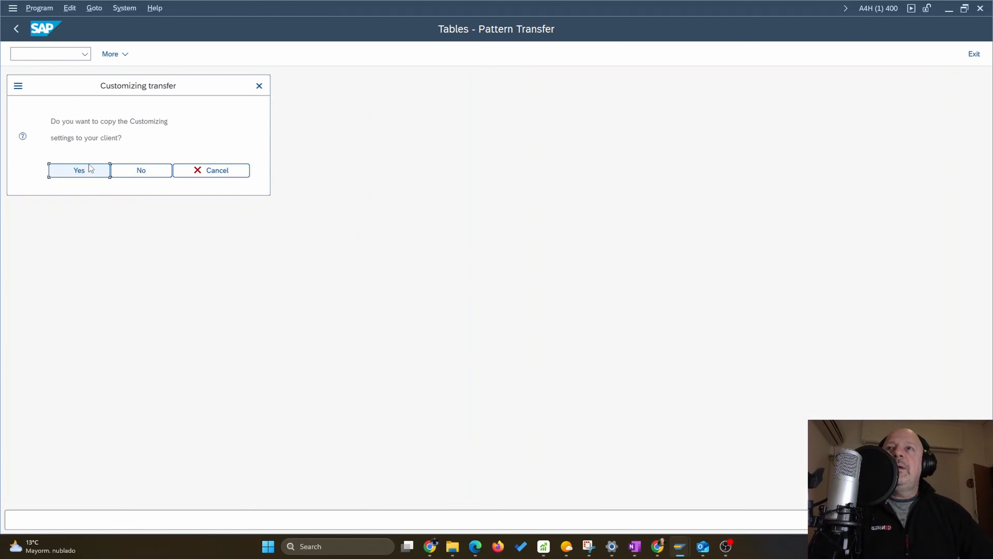
pyautogui.click(84, 170)
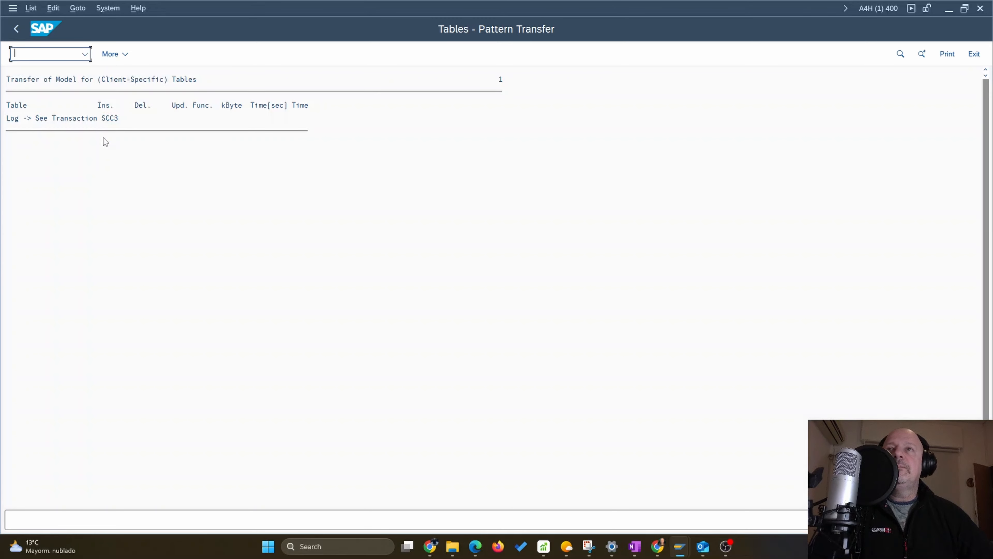
pyautogui.click(14, 32)
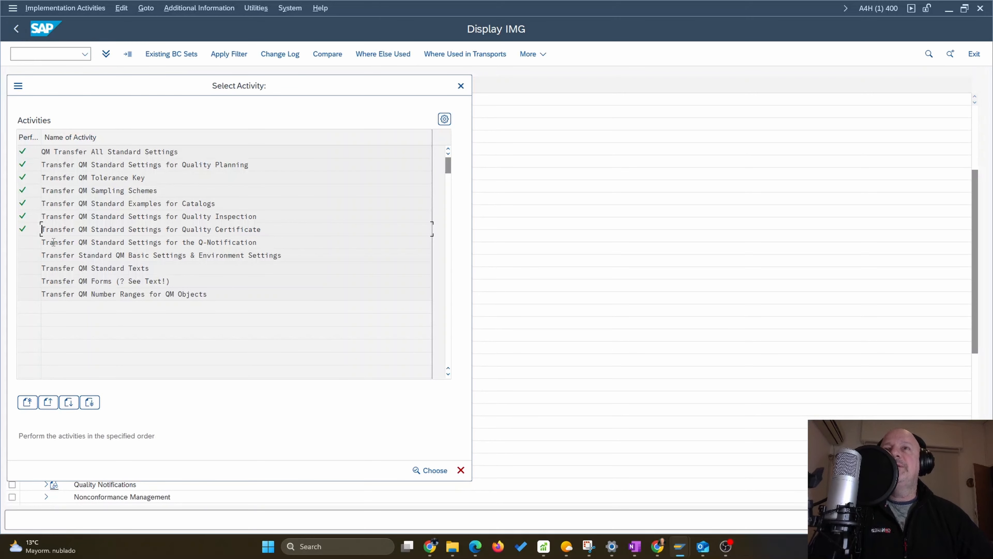
pyautogui.doubleClick(200, 243)
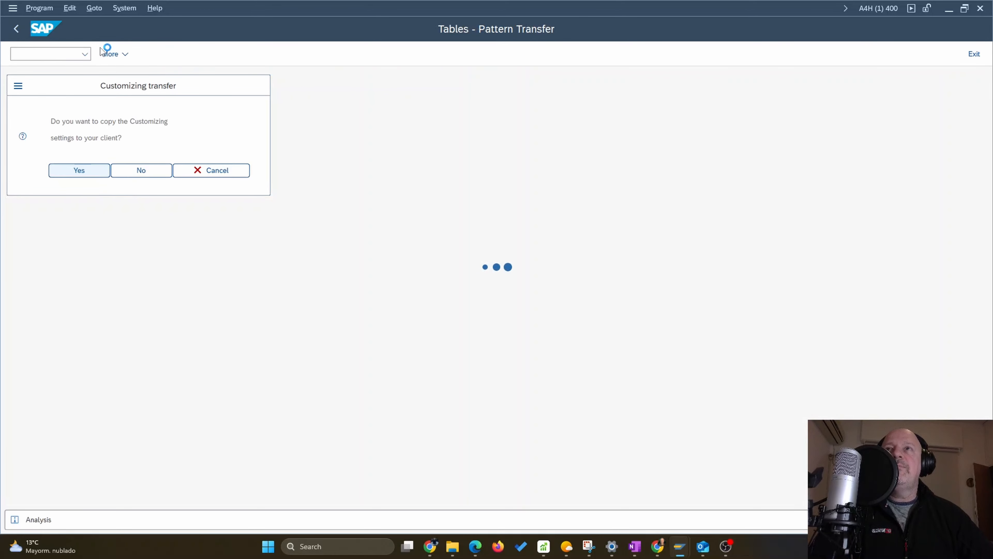
pyautogui.click(15, 29)
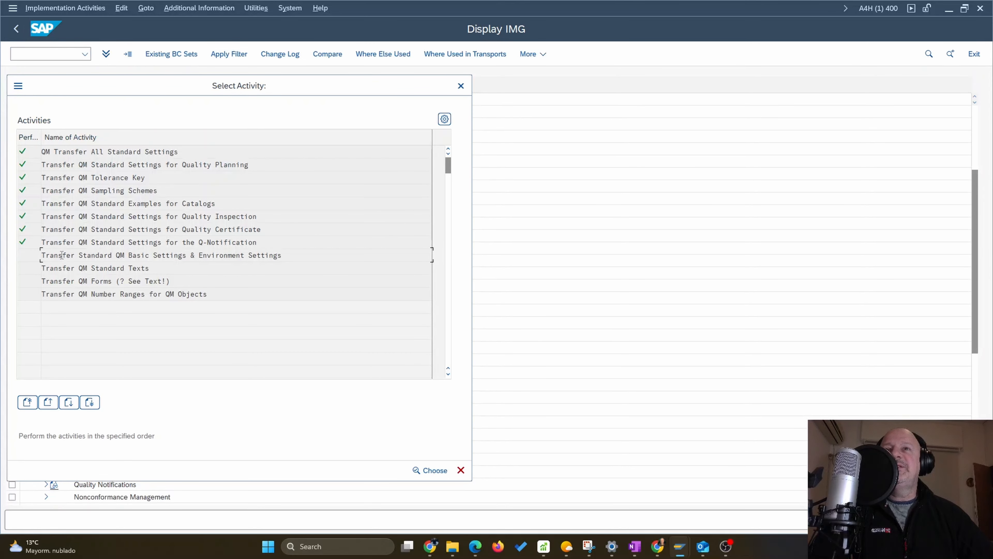
pyautogui.doubleClick(62, 254)
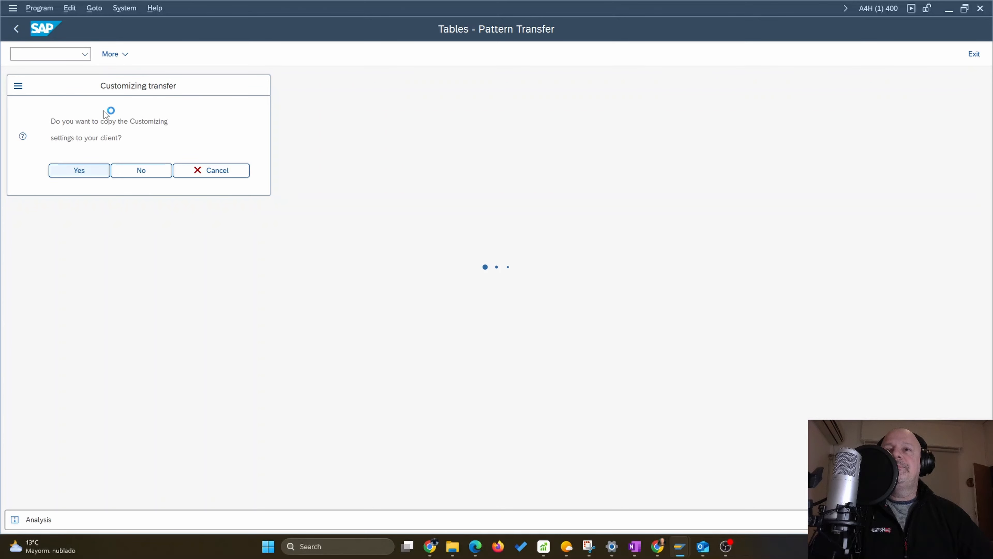
pyautogui.click(16, 29)
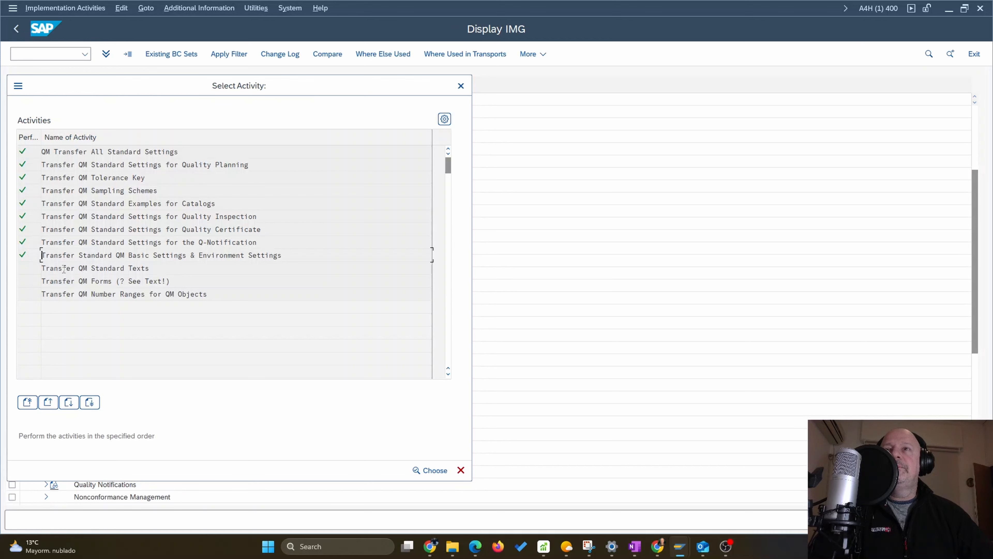
# Transfer the QM standard texts and review the copied texts log
pyautogui.press('Return')
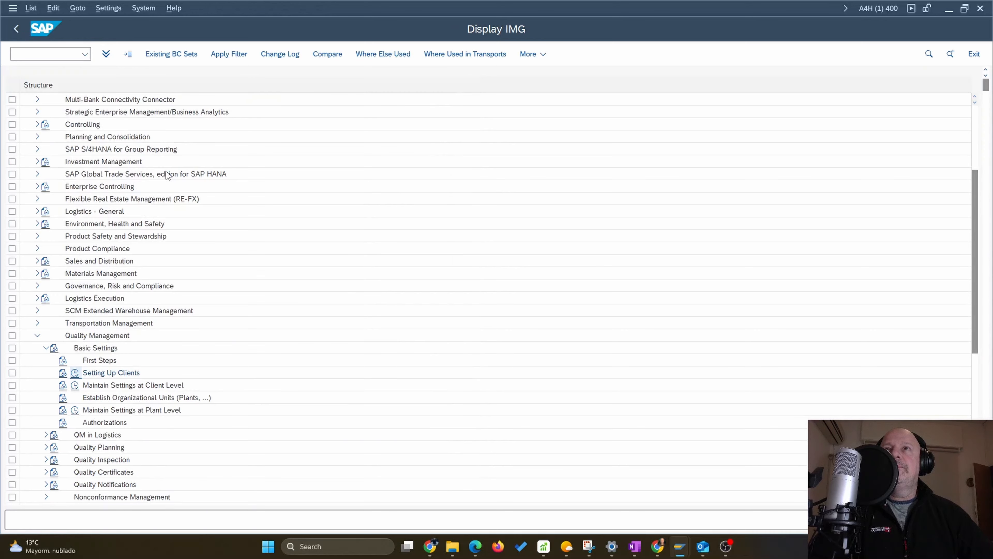
pyautogui.click(109, 261)
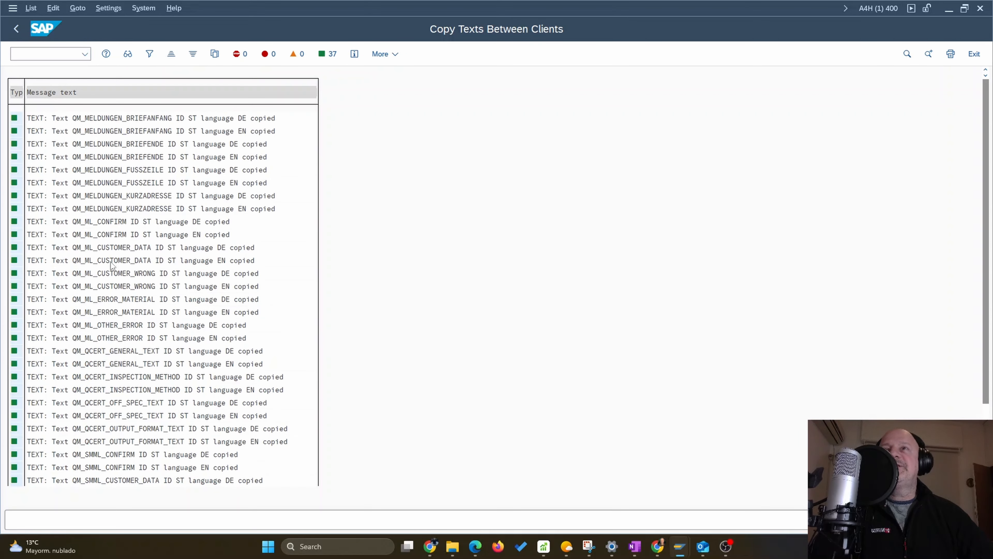
pyautogui.scroll(-1, 116, 265)
pyautogui.scroll(-1, 39, 73)
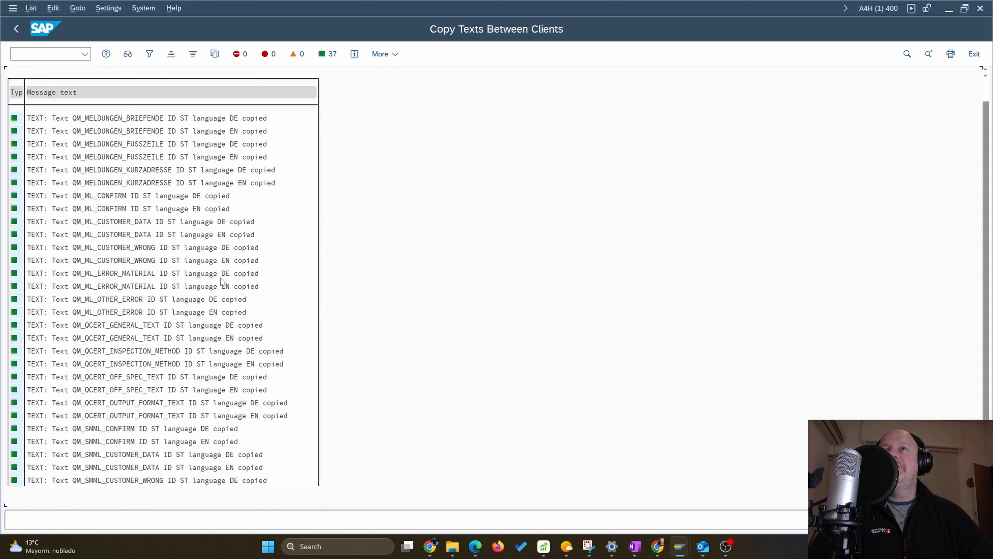
pyautogui.click(20, 30)
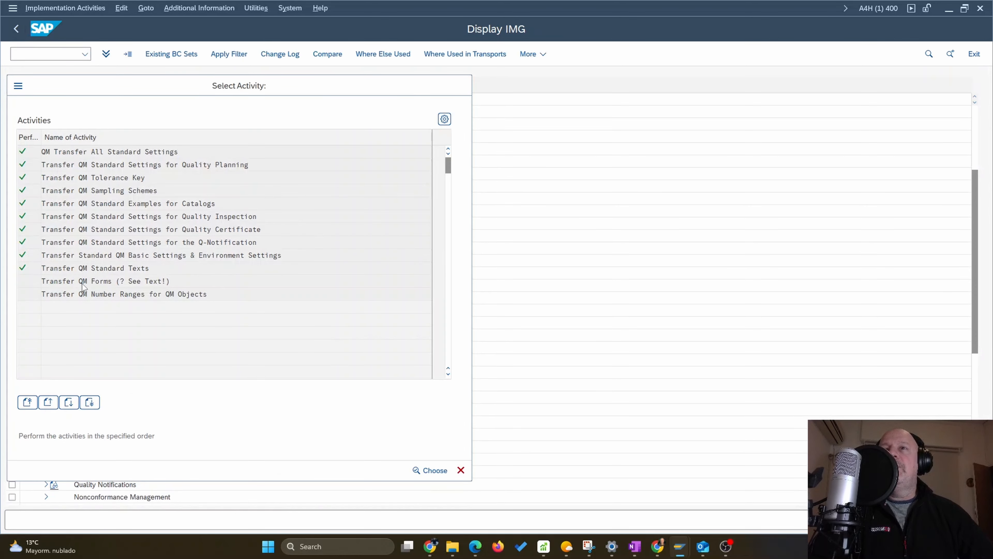
# Copy the QM forms to the client and review the copy log
pyautogui.doubleClick(158, 221)
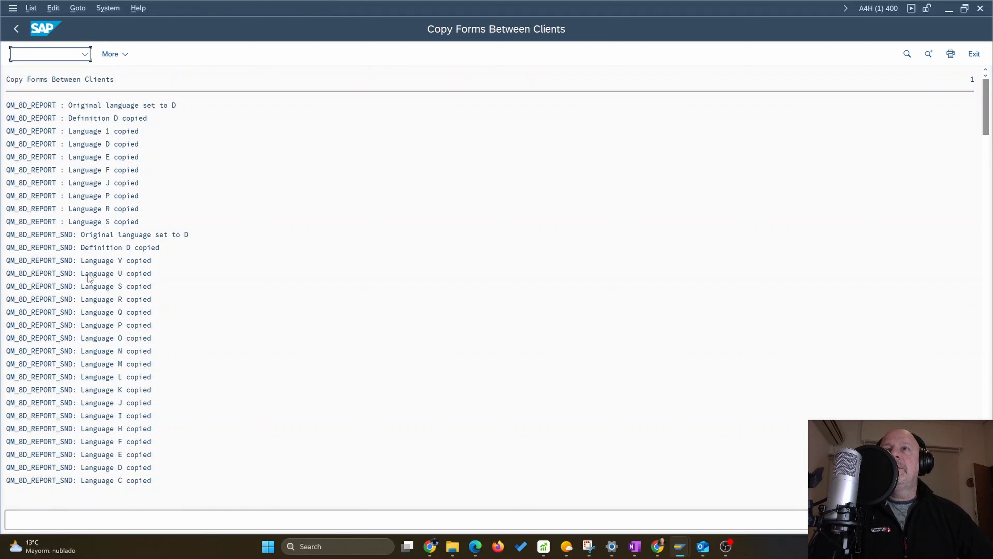
pyautogui.click(97, 289)
pyautogui.scroll(-4, 98, 297)
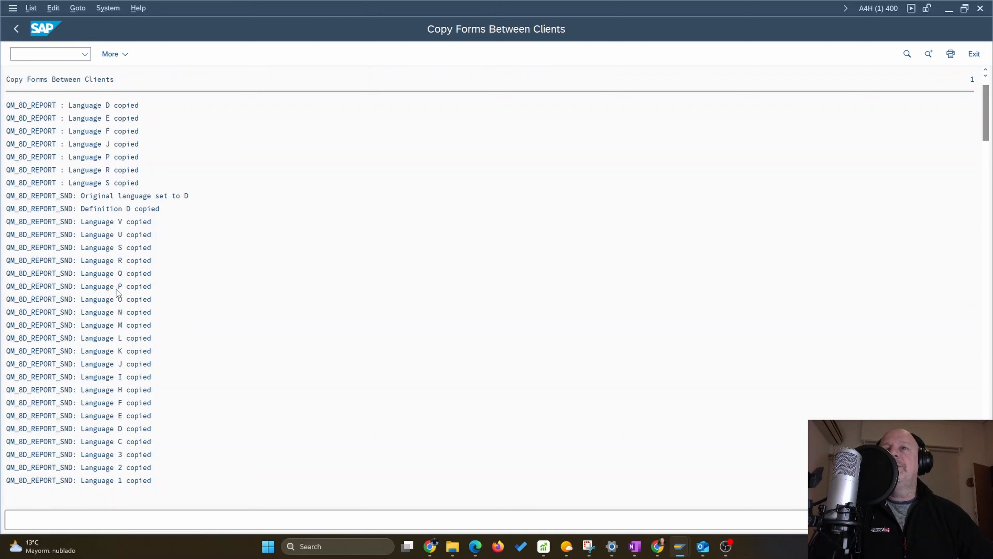
pyautogui.scroll(-3, 114, 291)
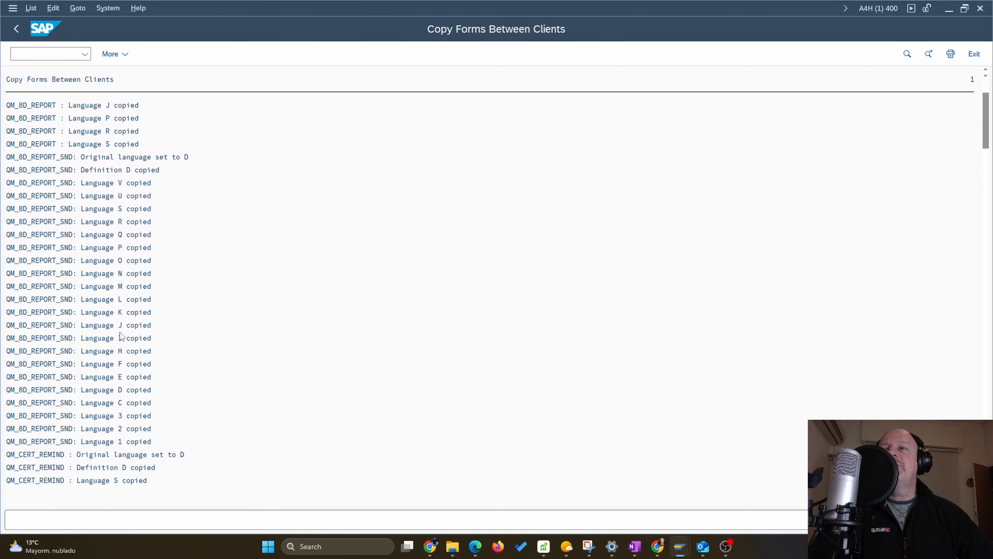
pyautogui.scroll(-3, 110, 382)
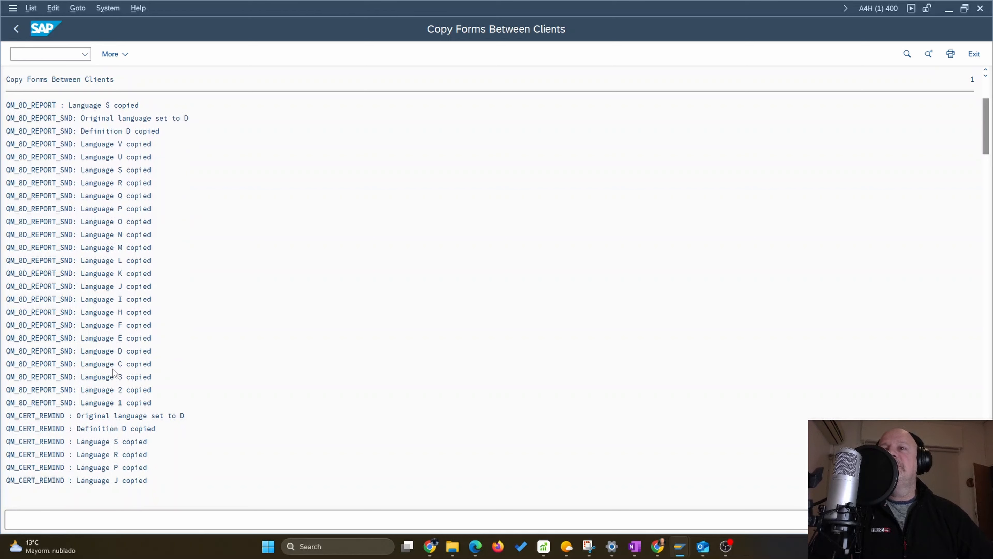
pyautogui.scroll(-3, 111, 370)
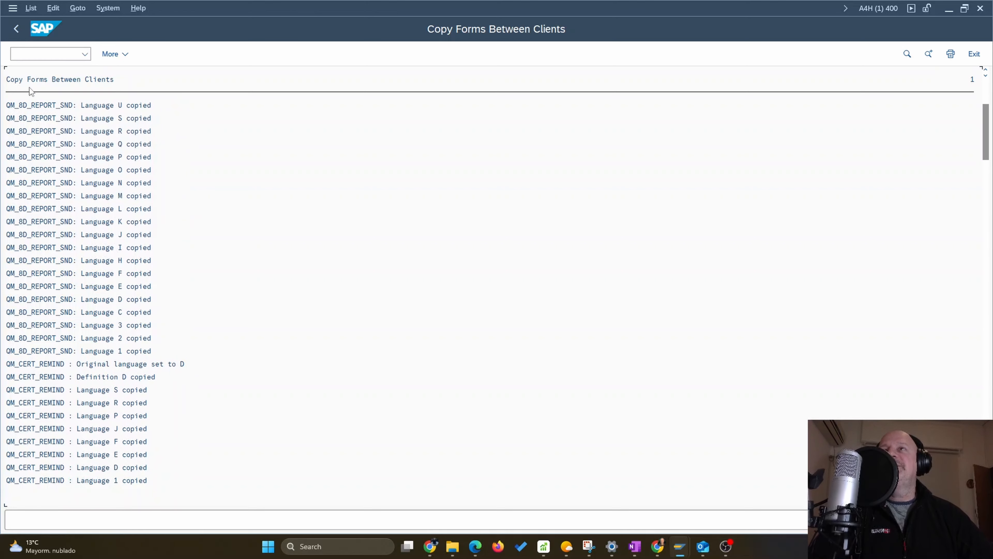
pyautogui.click(16, 29)
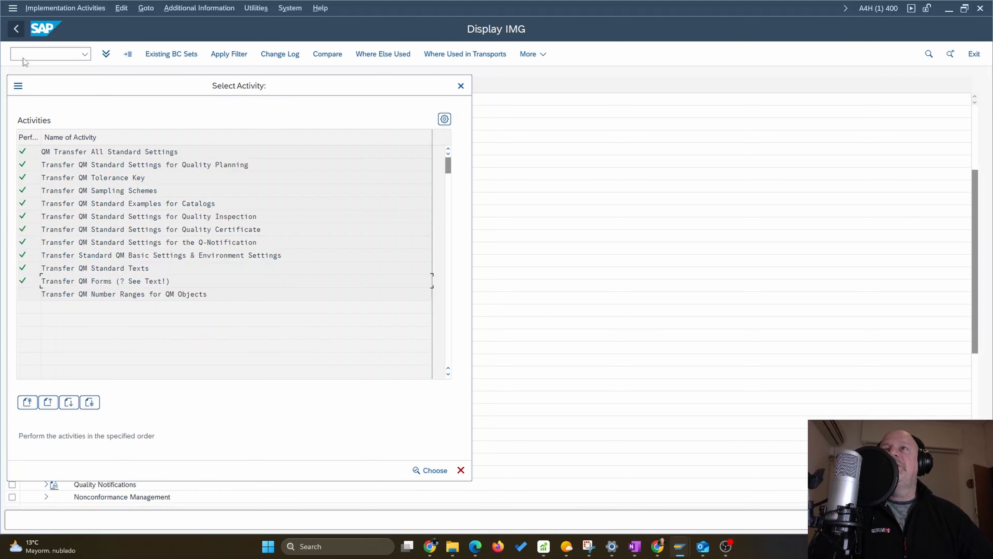
# Transfer the QM number ranges for QM objects, confirming Yes, and return to the list
pyautogui.doubleClick(97, 295)
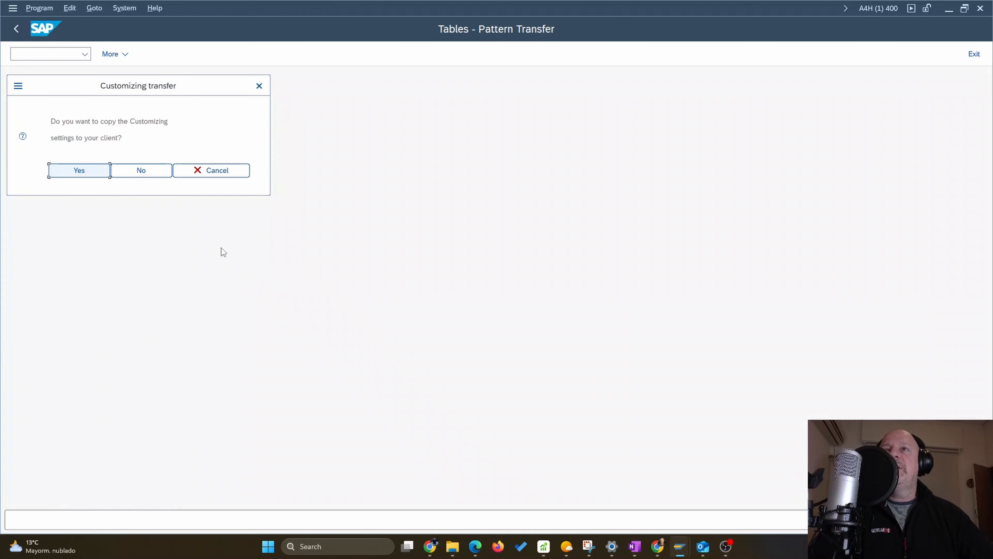
pyautogui.press('Return')
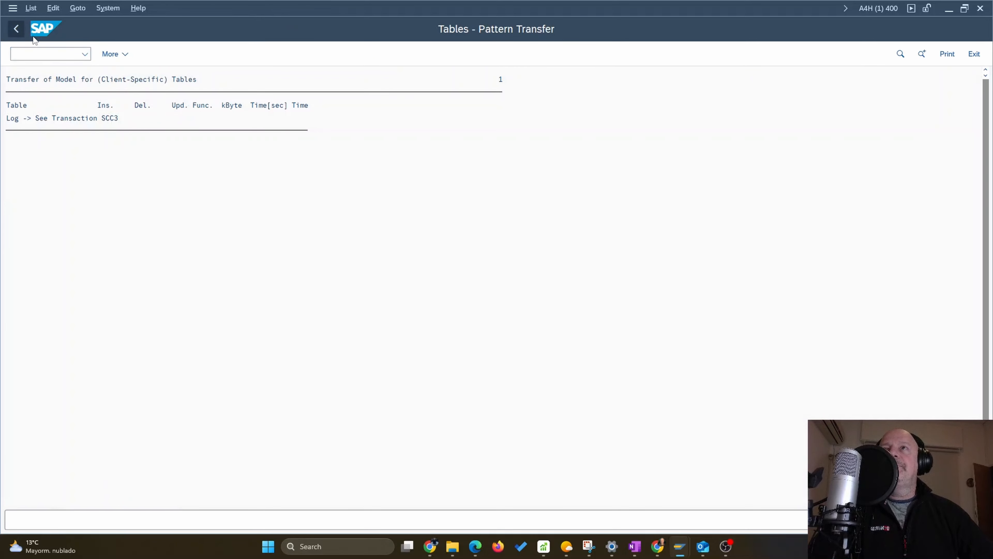
pyautogui.click(16, 28)
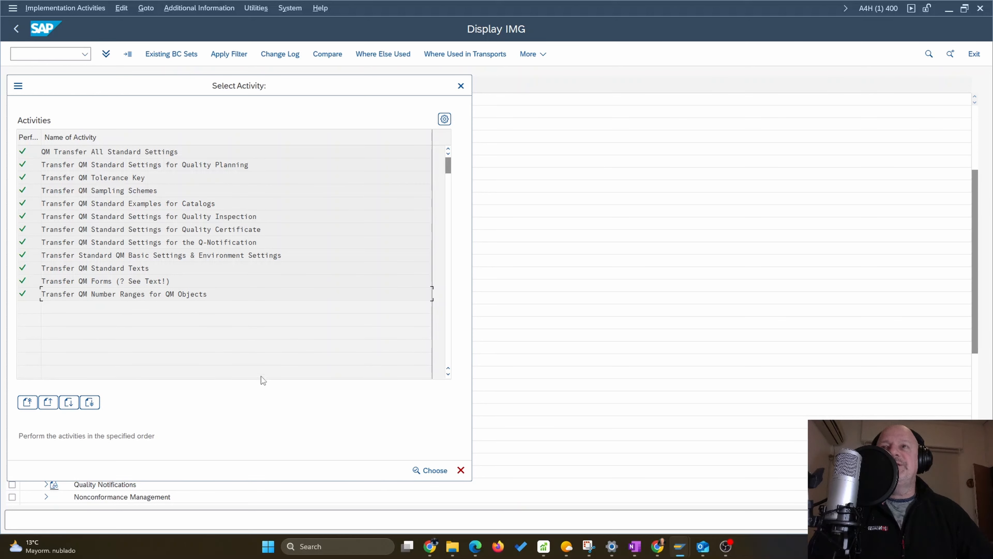
# Close the Select Activity list to return to the Display IMG tree
pyautogui.click(460, 470)
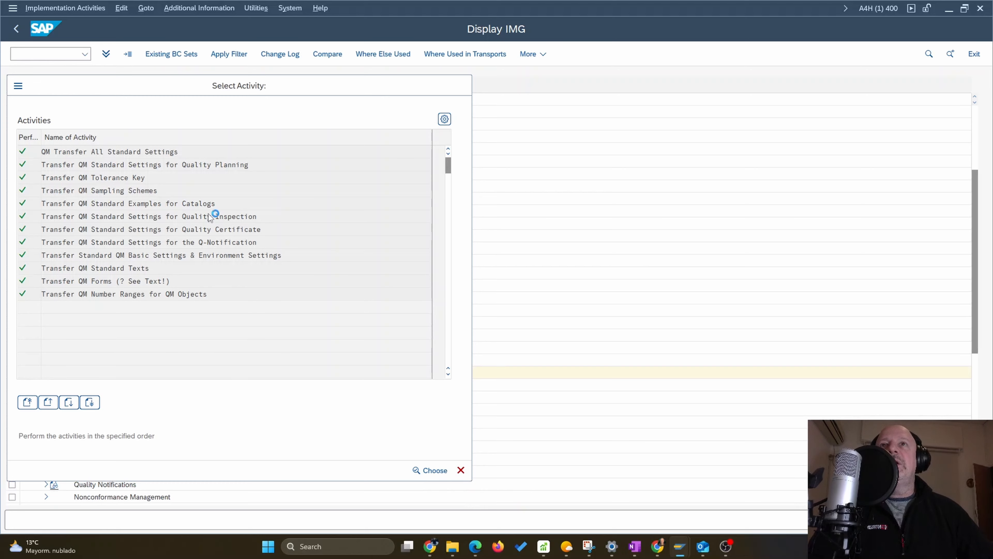